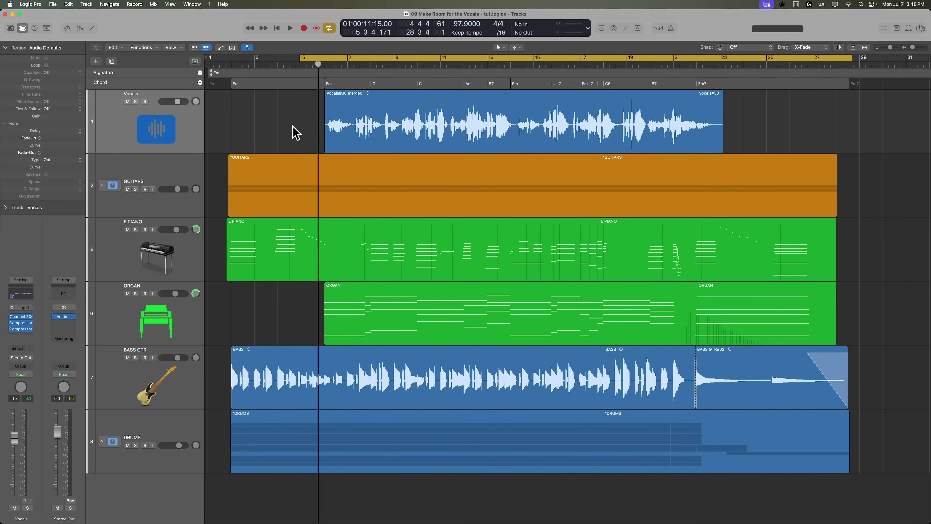
Check the Adaptive Limiter settings on the Stereo Out channel and audition the full mix
{"action": "left_click", "coordinate": [343, 127]}
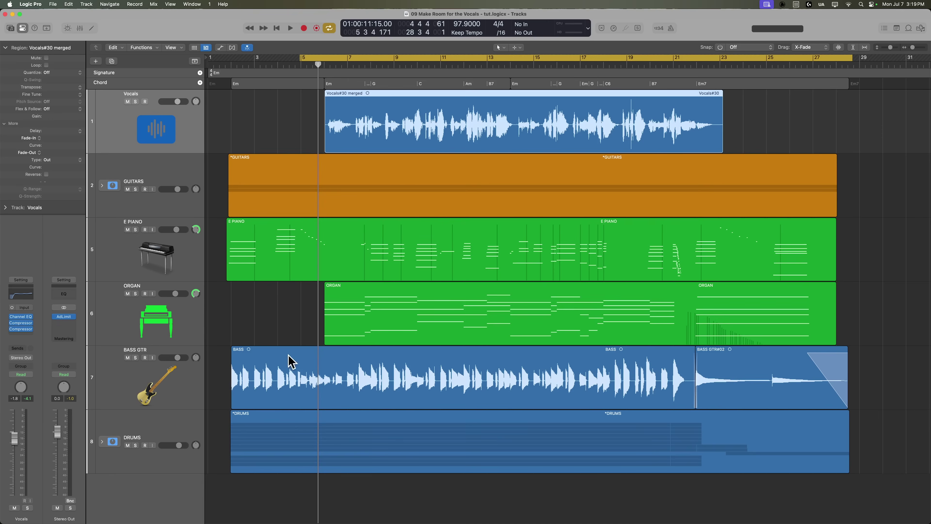
{"action": "left_click", "coordinate": [278, 131]}
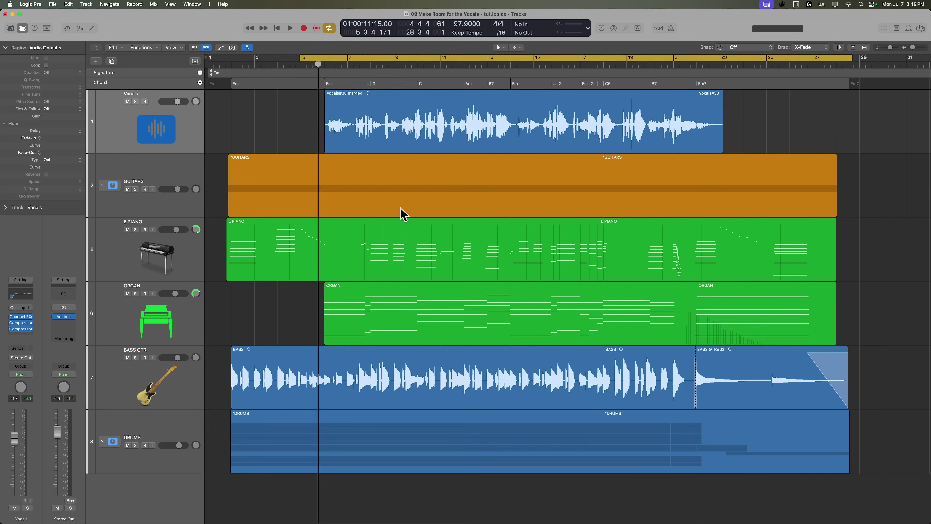
{"action": "left_click", "coordinate": [334, 121]}
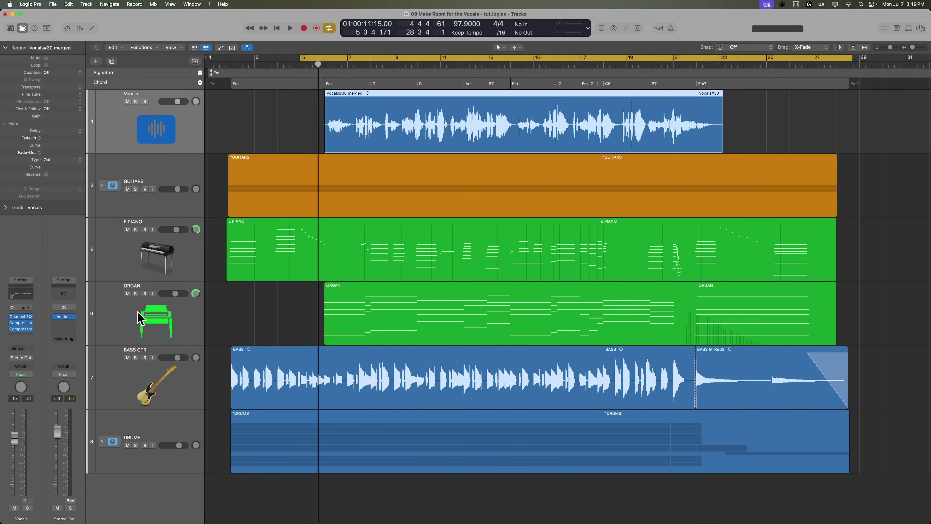
{"action": "left_click", "coordinate": [64, 317]}
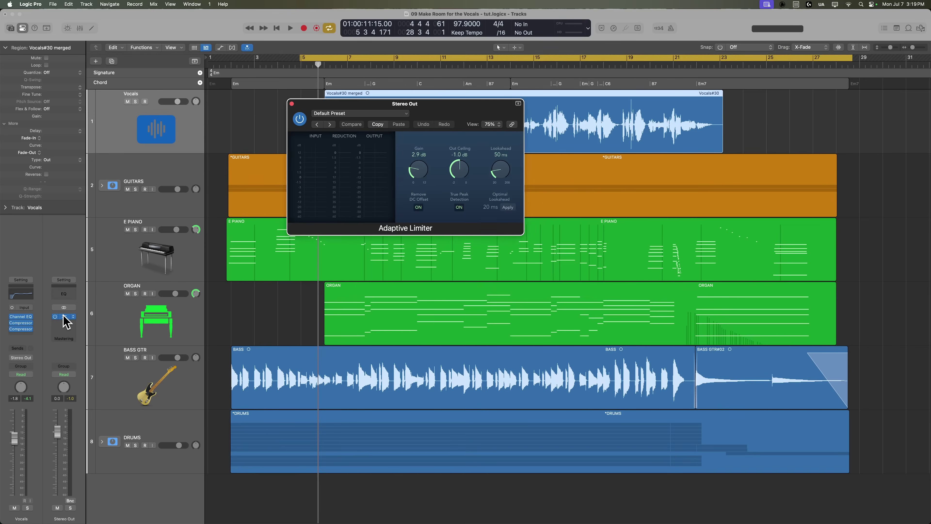
{"action": "left_click", "coordinate": [64, 317]}
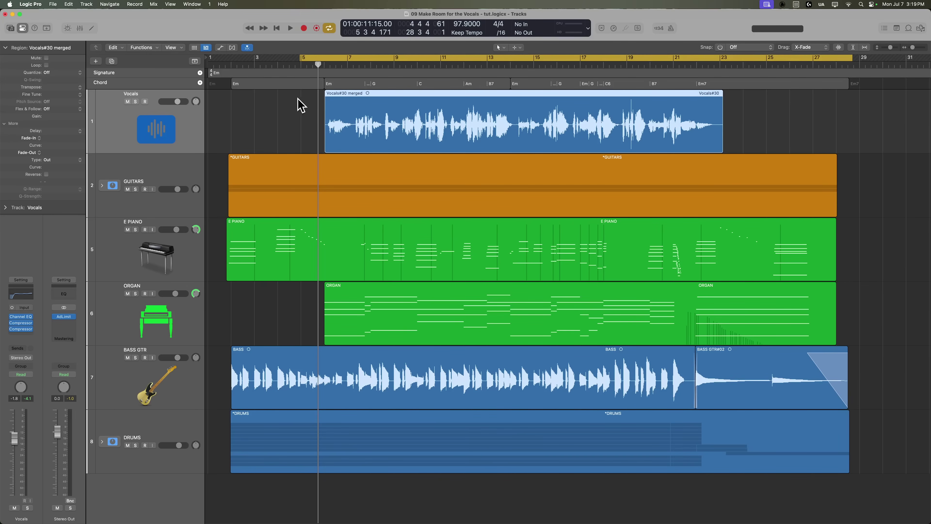
{"action": "left_click", "coordinate": [293, 110]}
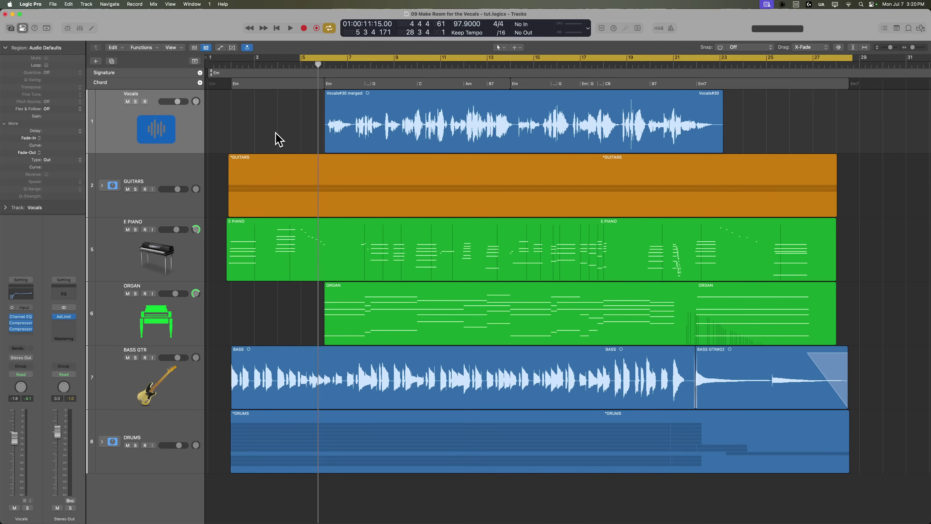
{"action": "key", "text": "space"}
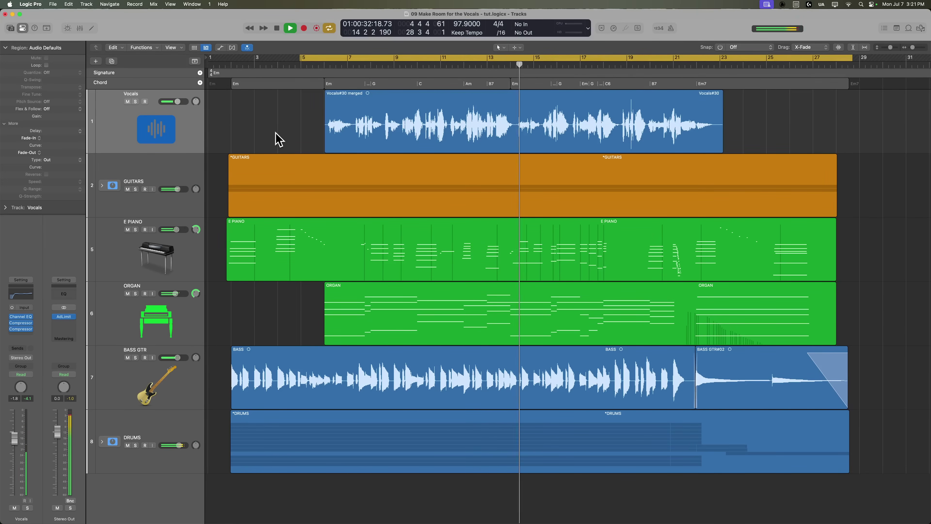
{"action": "key", "text": "space"}
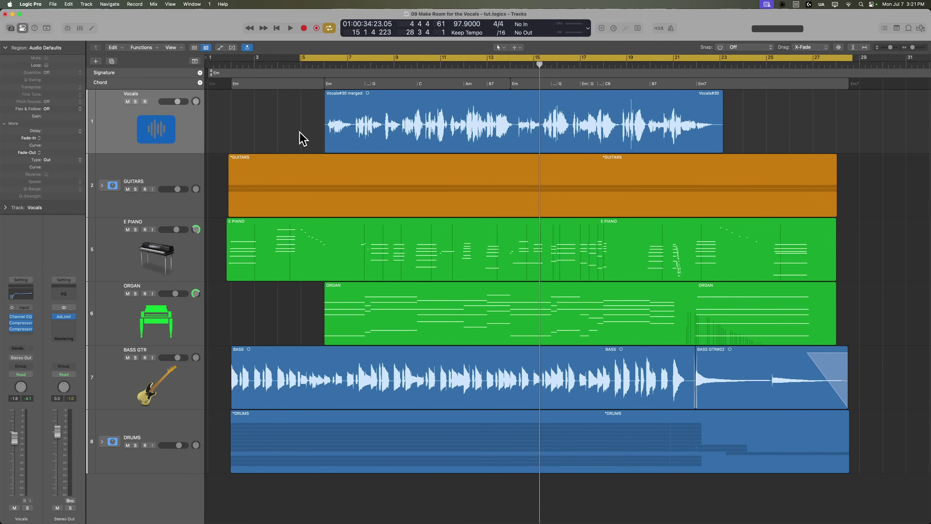
{"action": "left_click_drag", "start_coordinate": [220, 176], "coordinate": [350, 299]}
{"action": "left_click", "coordinate": [275, 121]}
{"action": "left_click_drag", "start_coordinate": [216, 192], "coordinate": [339, 310]}
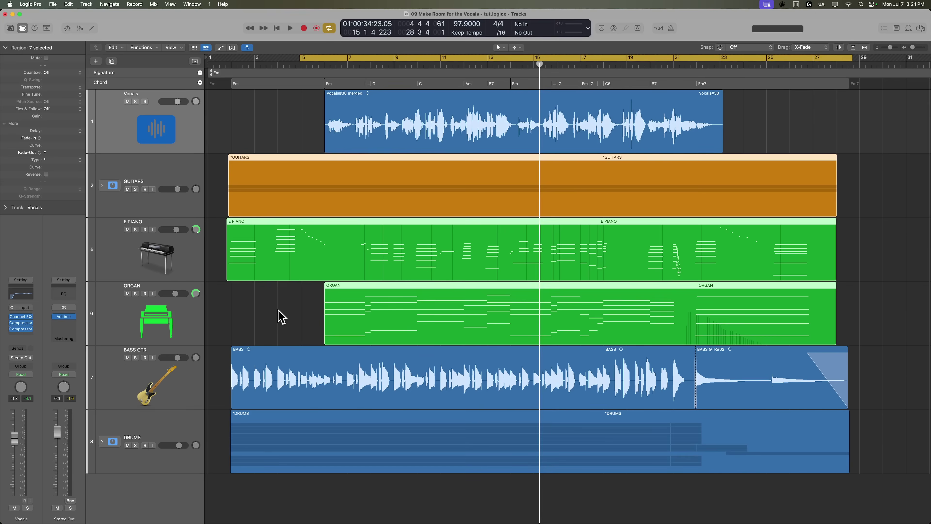
{"action": "left_click", "coordinate": [278, 311]}
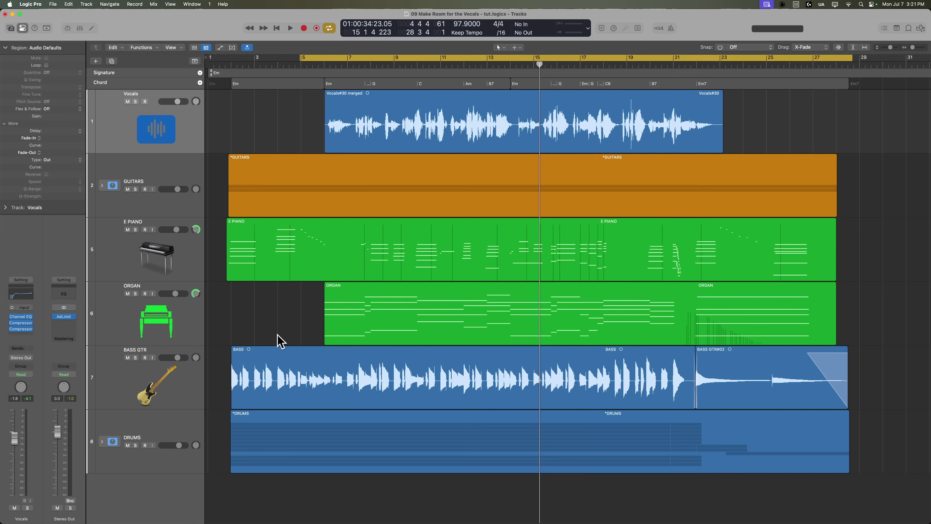
{"action": "left_click", "coordinate": [277, 362]}
{"action": "left_click", "coordinate": [277, 334]}
{"action": "left_click", "coordinate": [178, 422]}
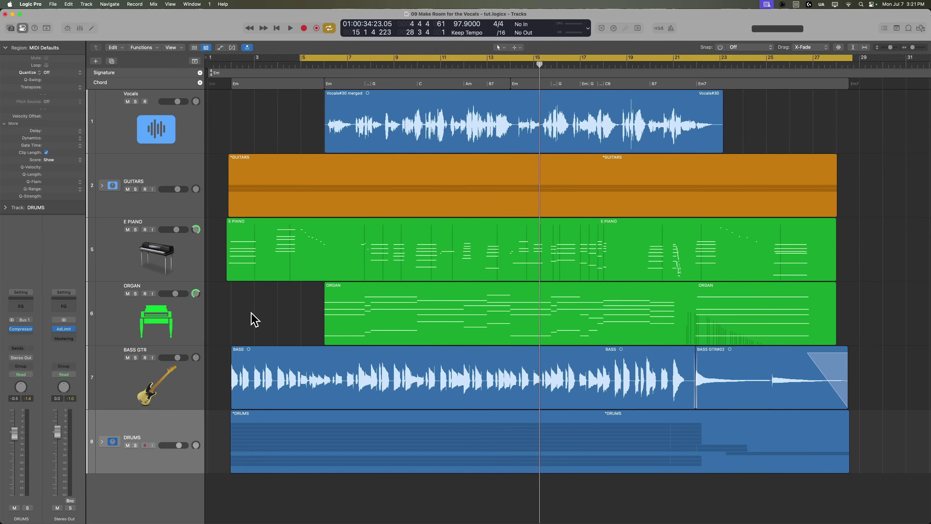
{"action": "left_click", "coordinate": [170, 183]}
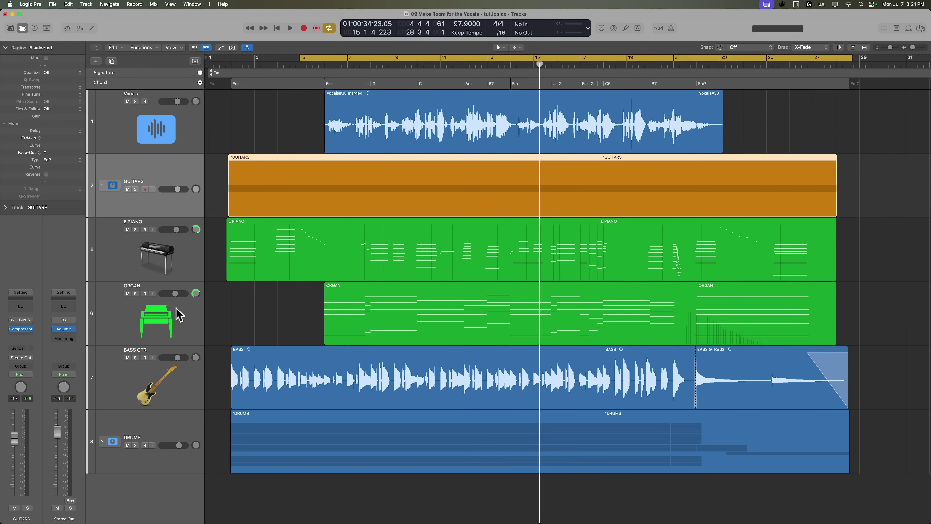
{"action": "left_click", "coordinate": [176, 324], "text": "shift"}
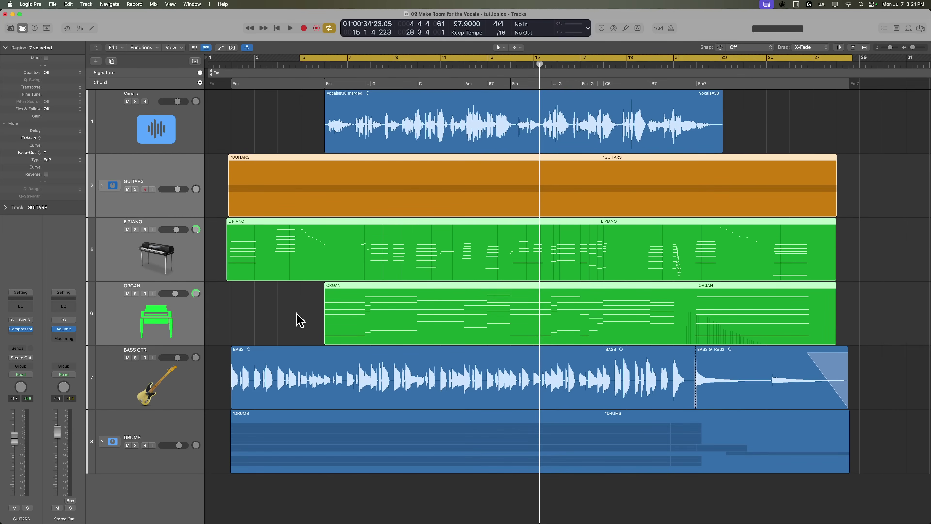
{"action": "left_click", "coordinate": [285, 320]}
Group the GUITARS, E PIANO and ORGAN tracks into a summing stack
{"action": "left_click", "coordinate": [181, 181]}
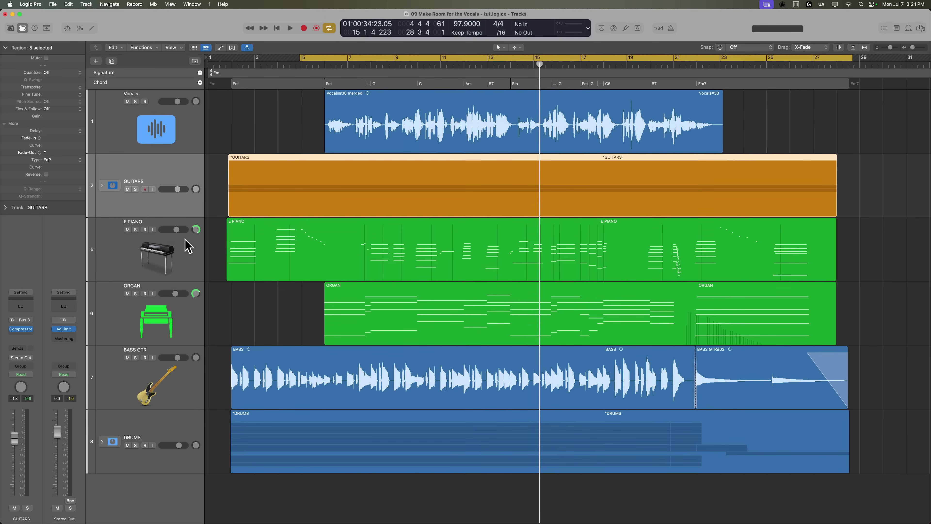
{"action": "left_click", "coordinate": [102, 186]}
{"action": "left_click", "coordinate": [102, 185]}
{"action": "left_click", "coordinate": [173, 320], "text": "shift"}
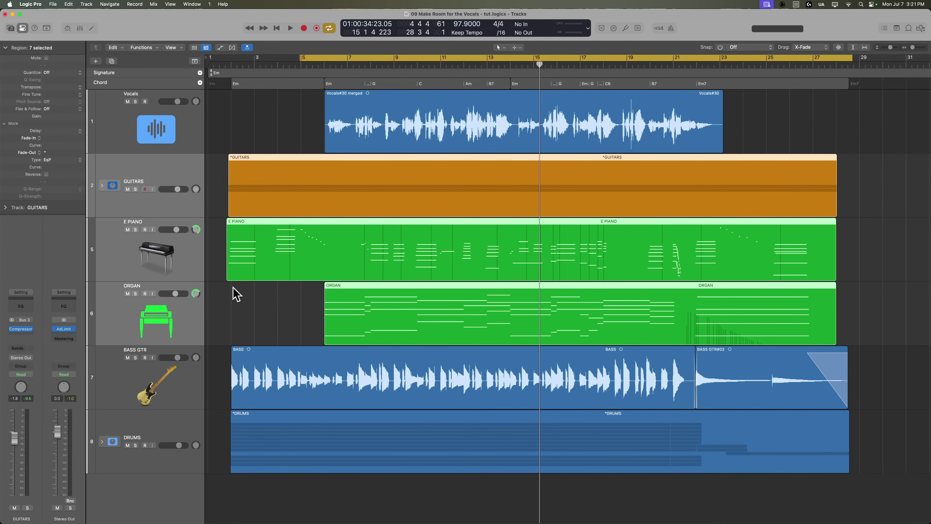
{"action": "left_click", "coordinate": [86, 4]}
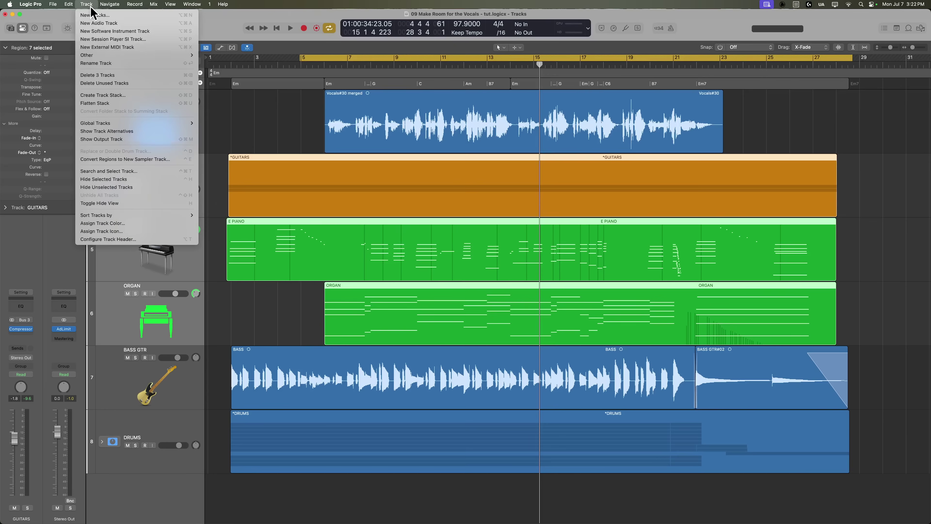
{"action": "left_click", "coordinate": [132, 98]}
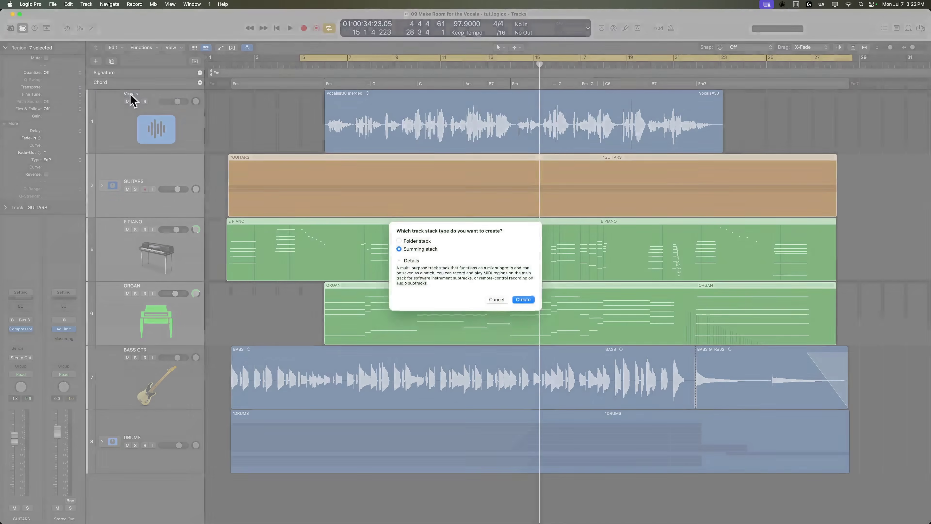
{"action": "left_click", "coordinate": [530, 301]}
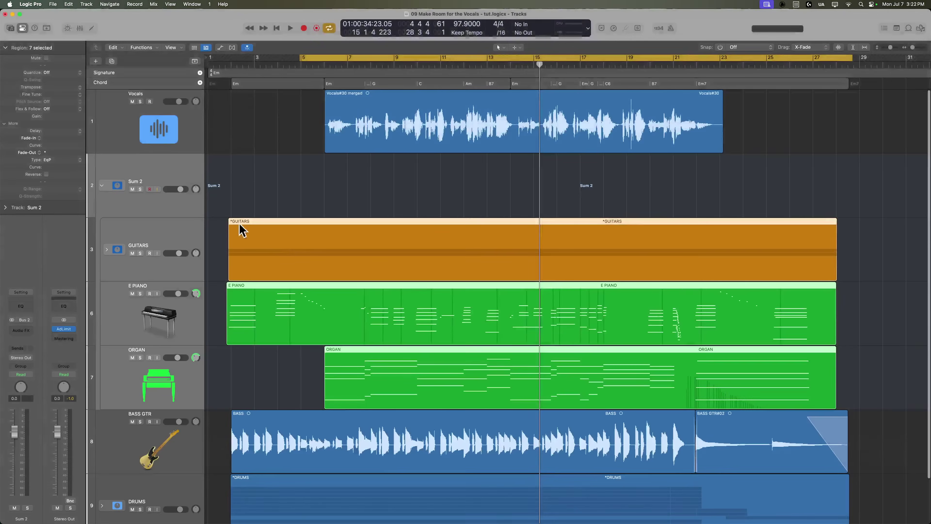
Rename the new summing stack as RHYTHM INST
{"action": "double_click", "coordinate": [137, 181]}
{"action": "type", "text": "RHY"}
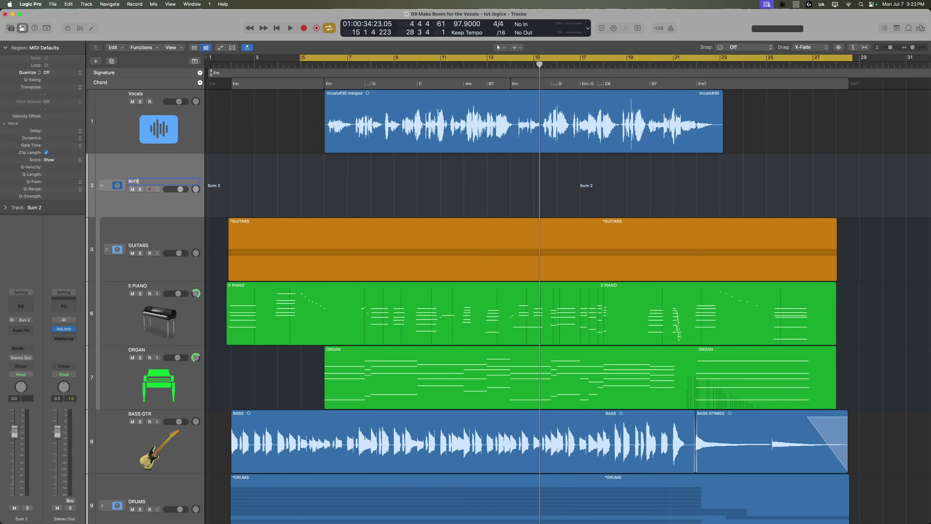
{"action": "type", "text": "THM INST"}
{"action": "key", "text": "Return"}
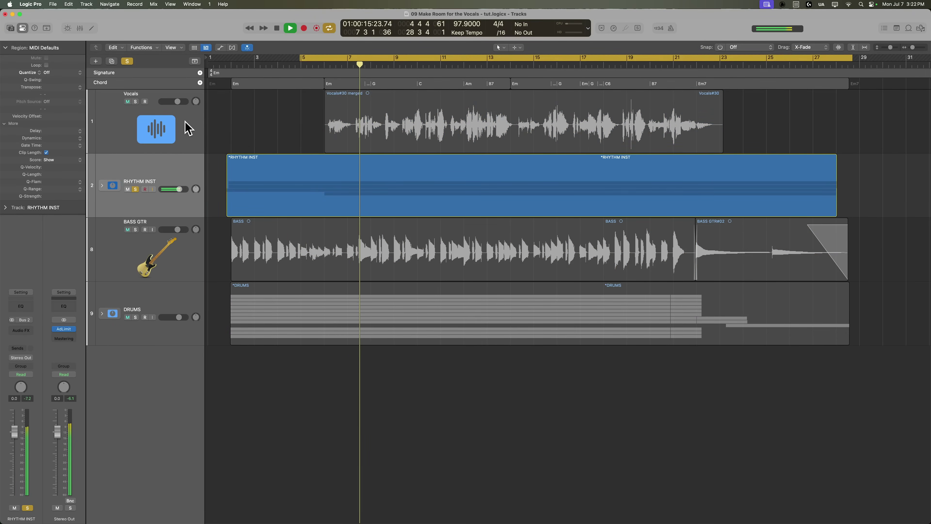
Solo the Vocals track alongside the RHYTHM INST stack, stop playback and select RHYTHM INST
{"action": "left_click", "coordinate": [138, 103]}
{"action": "key", "text": "space"}
{"action": "left_click", "coordinate": [185, 180]}
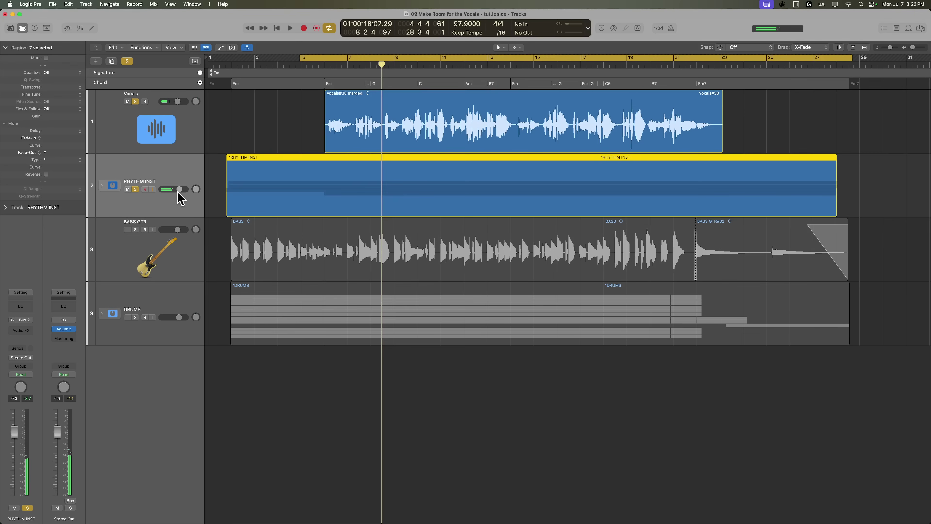
Insert a Compressor on the RHYTHM INST stack and turn its Auto Gain off
{"action": "left_click", "coordinate": [27, 330]}
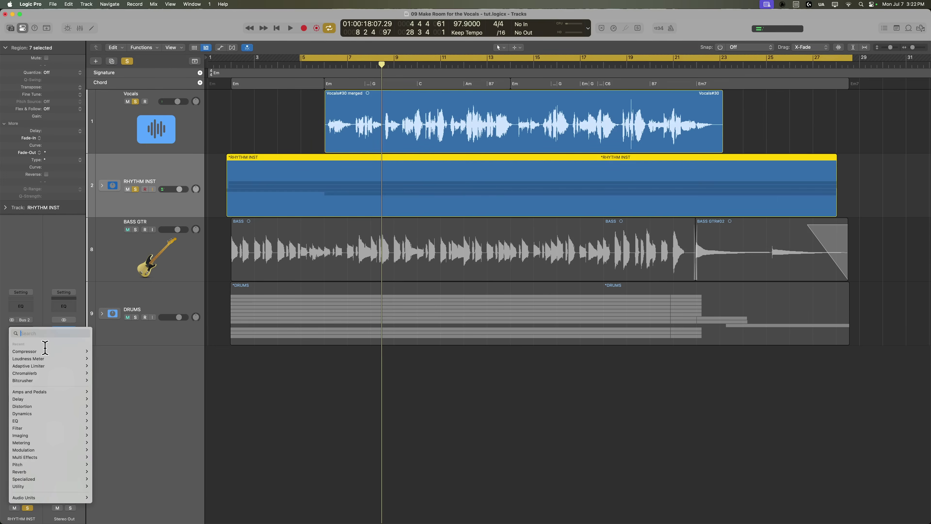
{"action": "left_click", "coordinate": [37, 351]}
{"action": "left_click_drag", "start_coordinate": [538, 121], "coordinate": [719, 178]}
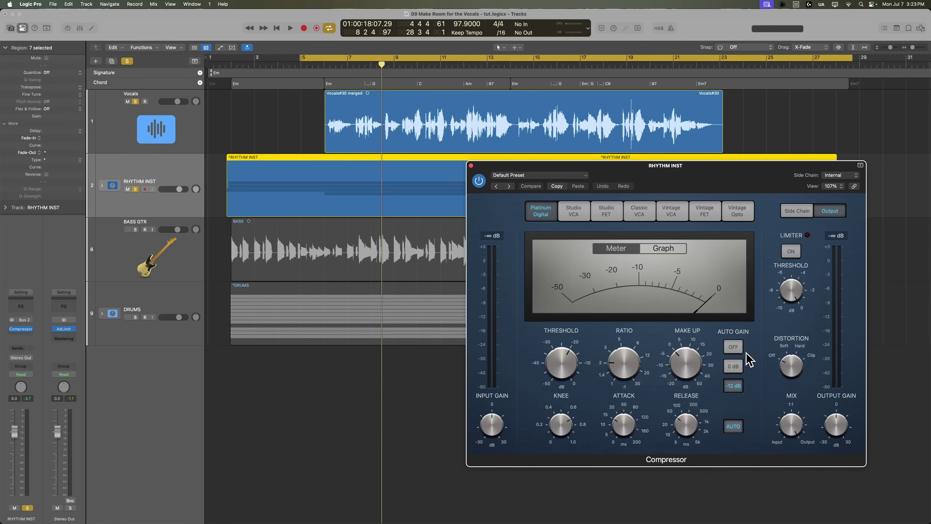
{"action": "left_click", "coordinate": [733, 346]}
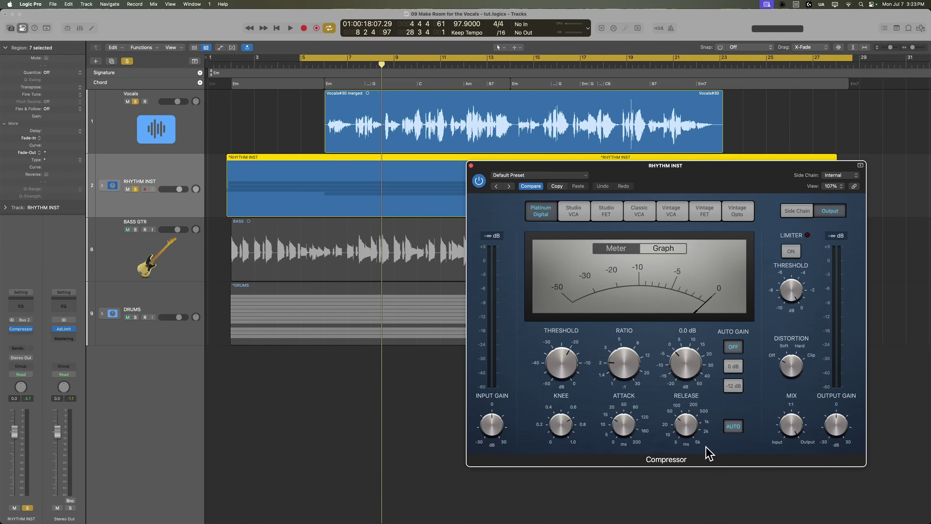
Adjust the compressor's release and attack, set its threshold to -4.0 dB and lower its ratio
{"action": "left_click_drag", "start_coordinate": [699, 423], "coordinate": [697, 418]}
{"action": "left_click_drag", "start_coordinate": [640, 430], "coordinate": [640, 423]}
{"action": "left_click_drag", "start_coordinate": [569, 381], "coordinate": [578, 316]}
{"action": "left_click_drag", "start_coordinate": [567, 382], "coordinate": [566, 387]}
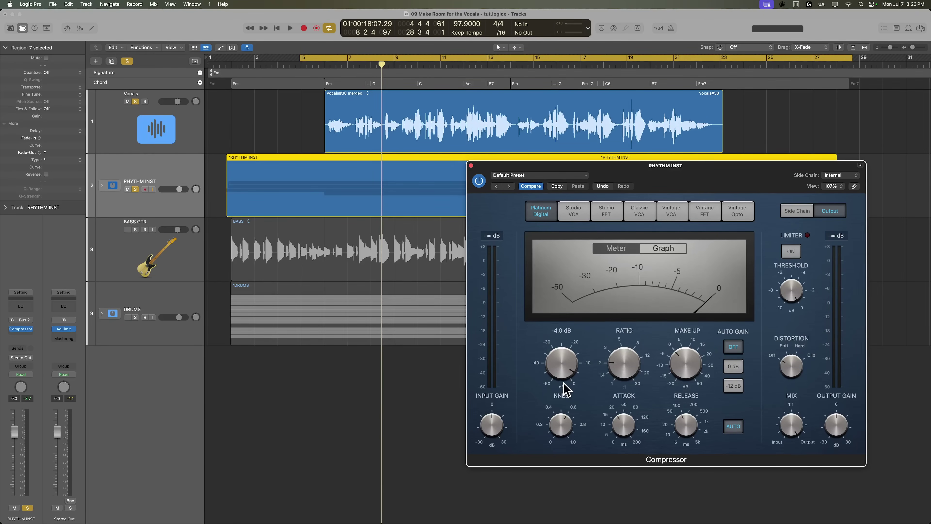
{"action": "left_click_drag", "start_coordinate": [624, 382], "coordinate": [627, 382]}
Set the compressor's side chain source to the Vocals audio track (Audio 17)
{"action": "left_click", "coordinate": [849, 178]}
{"action": "mouse_move", "coordinate": [847, 190]}
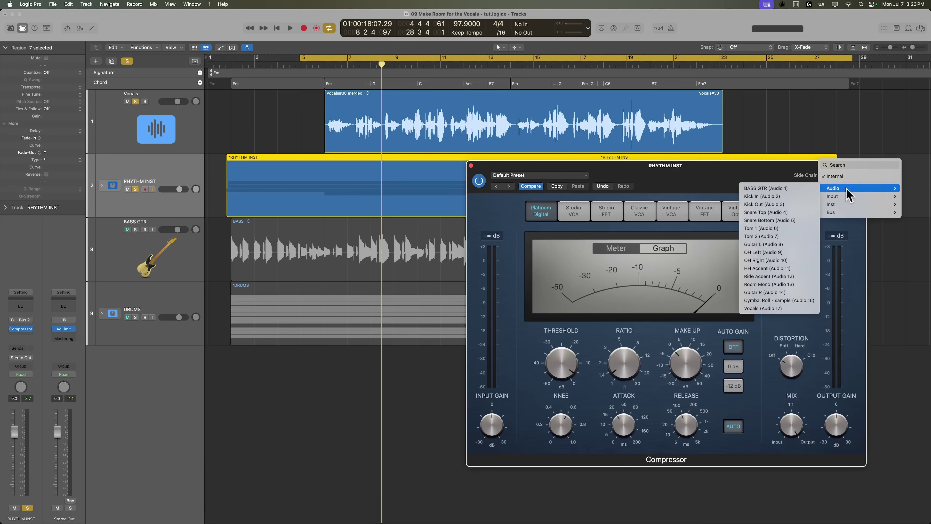
{"action": "left_click", "coordinate": [790, 310]}
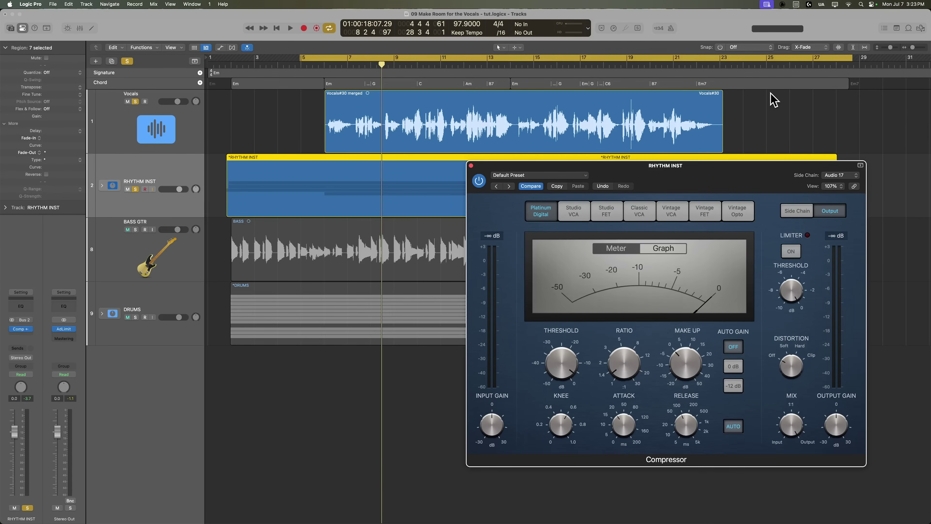
{"action": "left_click", "coordinate": [848, 175]}
{"action": "mouse_move", "coordinate": [847, 173]}
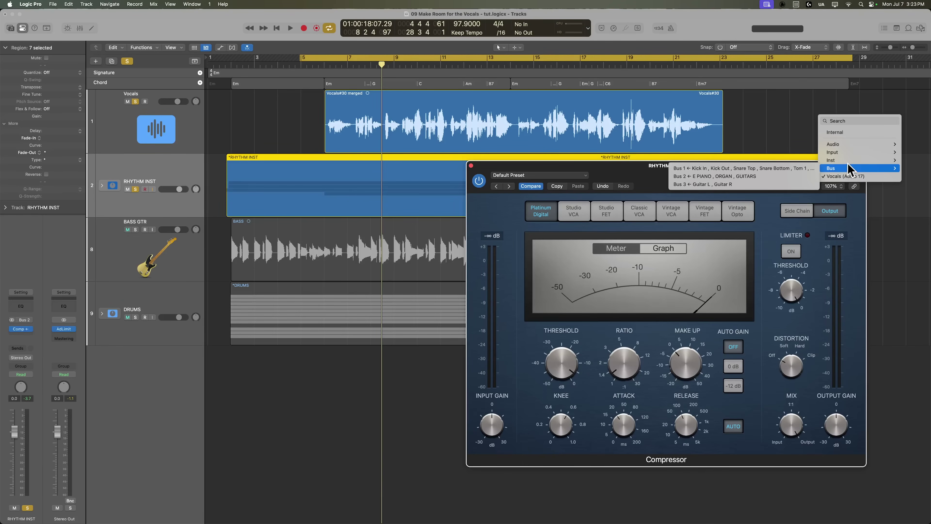
{"action": "left_click", "coordinate": [854, 211]}
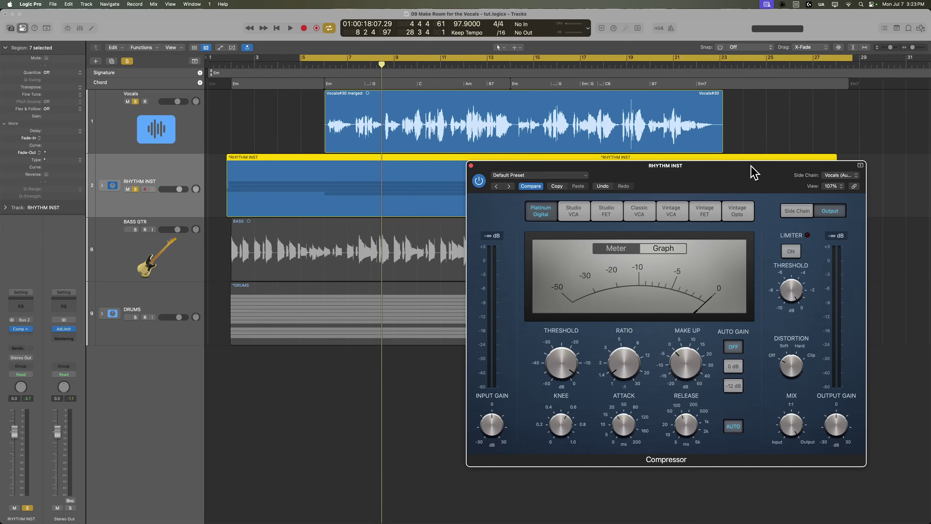
Shift the cycle range to run from about bar 5 beat 3 to bar 29 beat 2 and start playback
{"action": "left_click", "coordinate": [684, 127]}
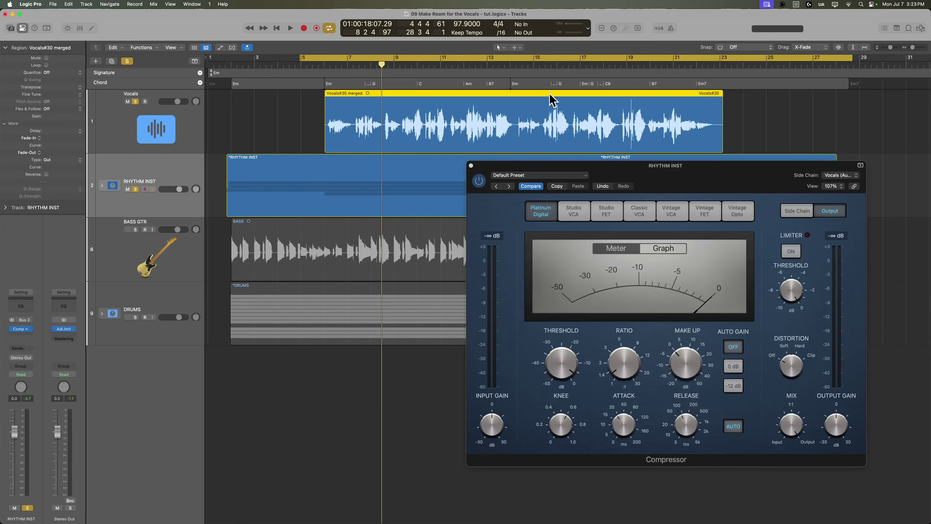
{"action": "left_click_drag", "start_coordinate": [402, 55], "coordinate": [427, 56]}
{"action": "left_click", "coordinate": [706, 181]}
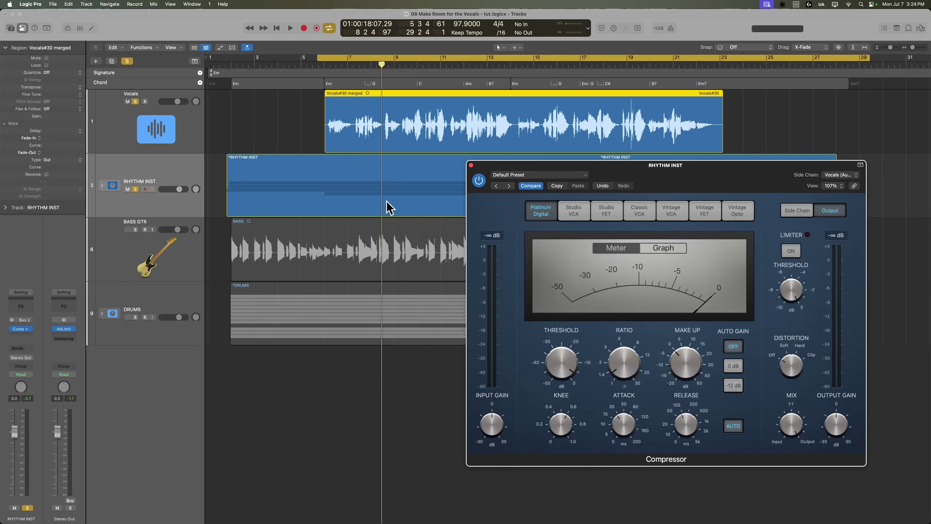
{"action": "key", "text": "space"}
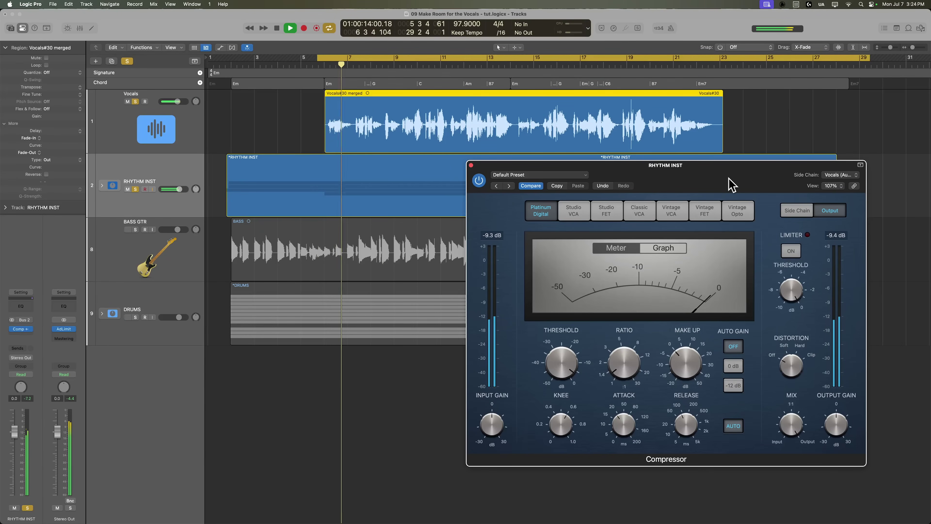
Set the RHYTHM INST compressor's threshold to -9.5 dB and ratio to 2.1:1 during playback, and stop playback
{"action": "mouse_move", "coordinate": [625, 369]}
{"action": "left_mouse_down"}
{"action": "mouse_move", "coordinate": [623, 358]}
{"action": "mouse_move", "coordinate": [633, 363]}
{"action": "left_mouse_up"}
{"action": "left_click_drag", "start_coordinate": [572, 381], "coordinate": [570, 386]}
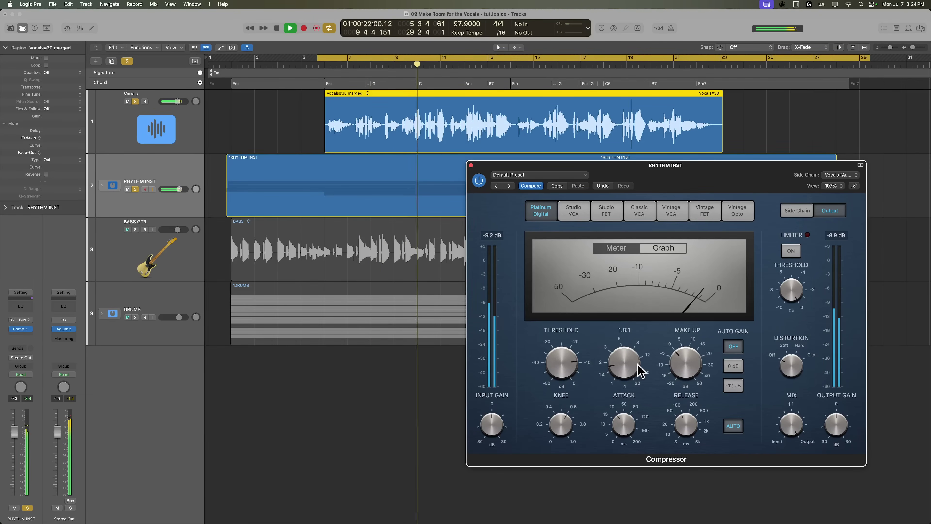
{"action": "left_click_drag", "start_coordinate": [628, 364], "coordinate": [630, 363]}
{"action": "left_click_drag", "start_coordinate": [564, 365], "coordinate": [618, 365]}
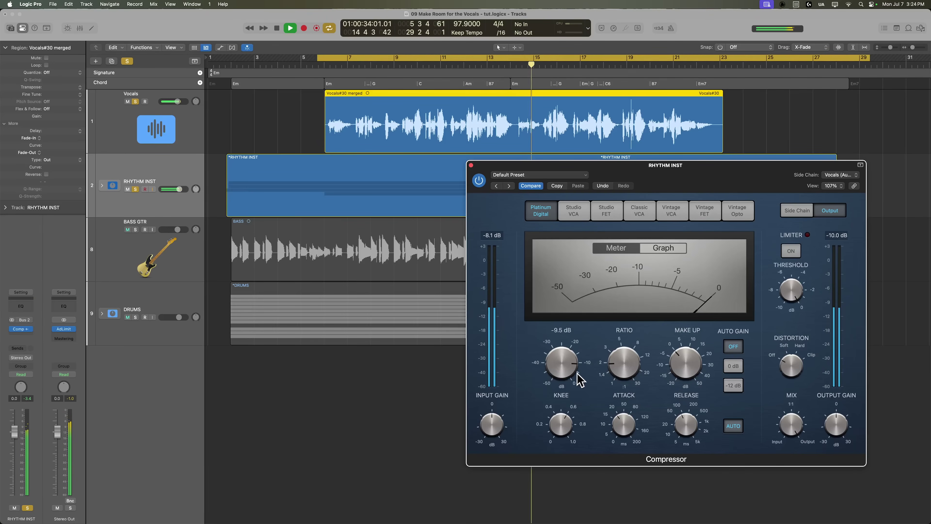
{"action": "key", "text": "space"}
{"action": "left_click_drag", "start_coordinate": [621, 368], "coordinate": [624, 363]}
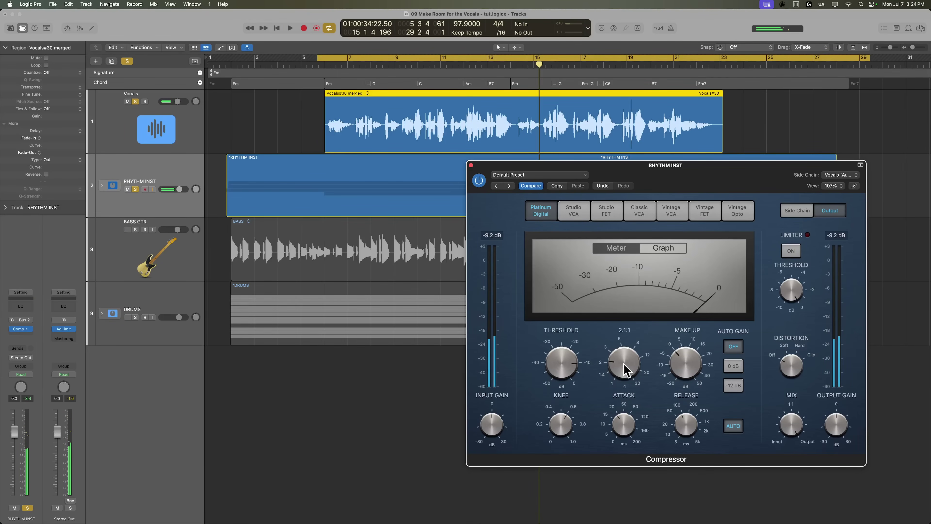
Lower the RHYTHM INST compressor's threshold, raise its ratio to 5.2:1, and audition the stronger ducking during playback
{"action": "left_click_drag", "start_coordinate": [568, 364], "coordinate": [564, 398]}
{"action": "left_click_drag", "start_coordinate": [611, 373], "coordinate": [601, 337]}
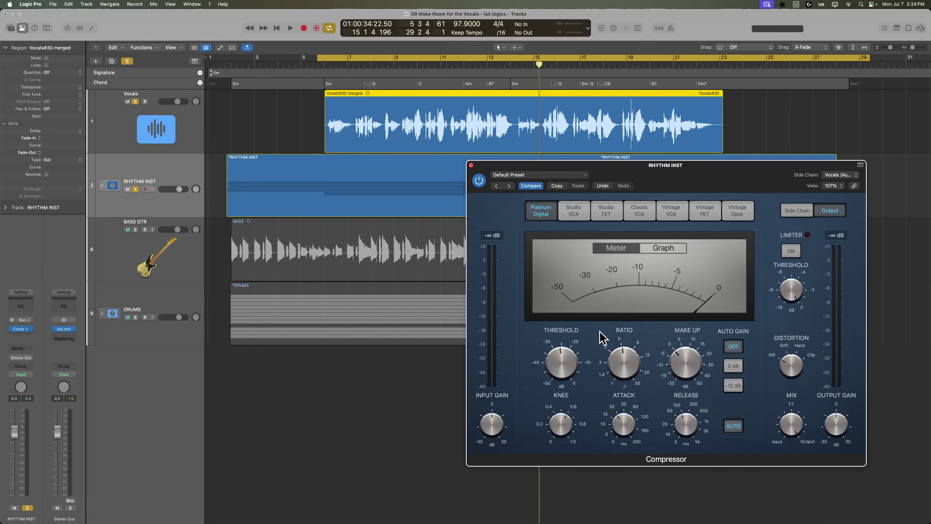
{"action": "key", "text": "space"}
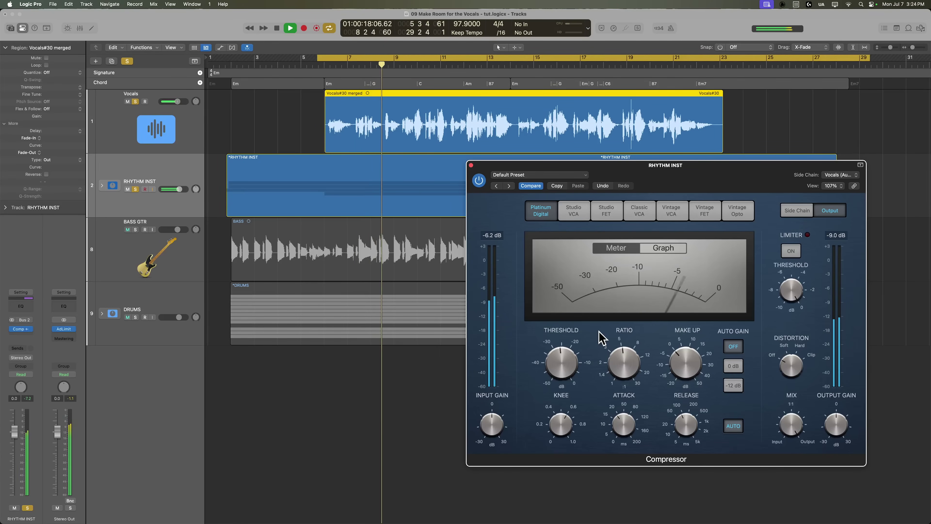
{"action": "key", "text": "space"}
{"action": "mouse_move", "coordinate": [602, 341]}
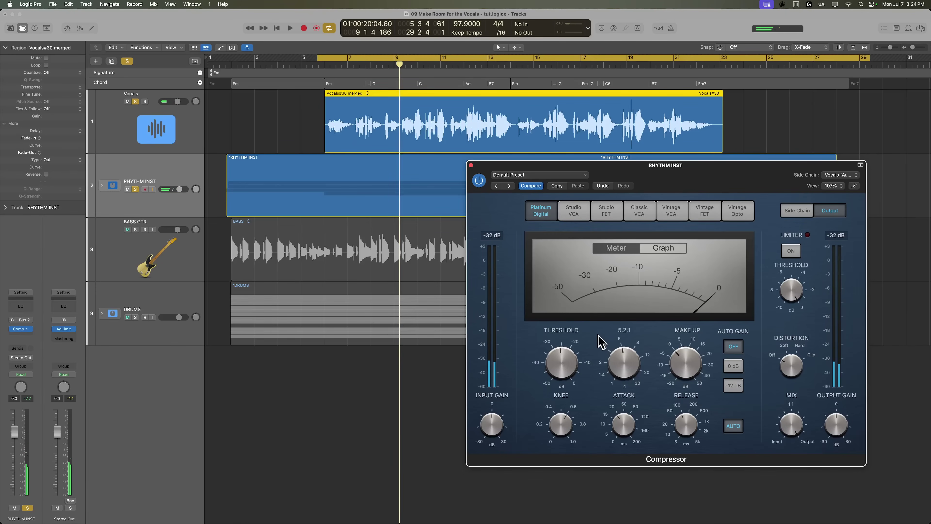
Show the compressor's side chain settings and set its detection to Peak
{"action": "left_click", "coordinate": [802, 211]}
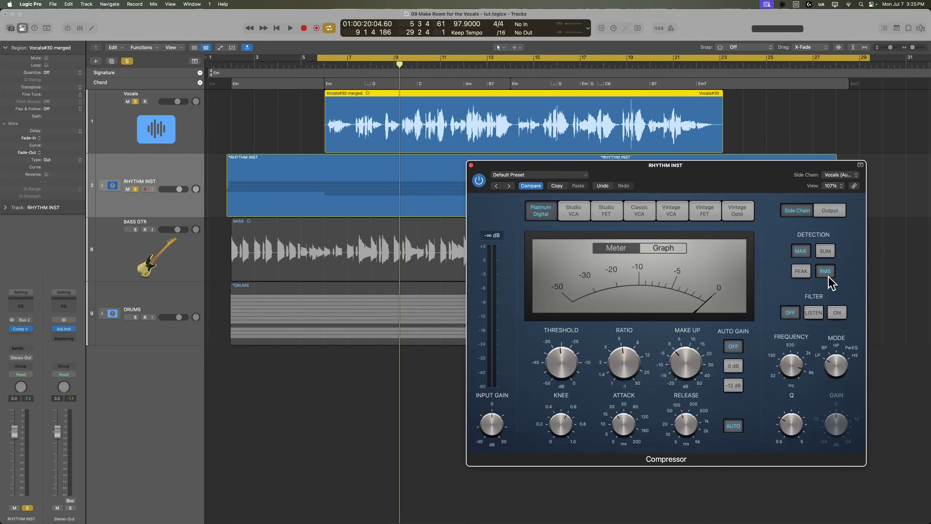
{"action": "left_click", "coordinate": [802, 272]}
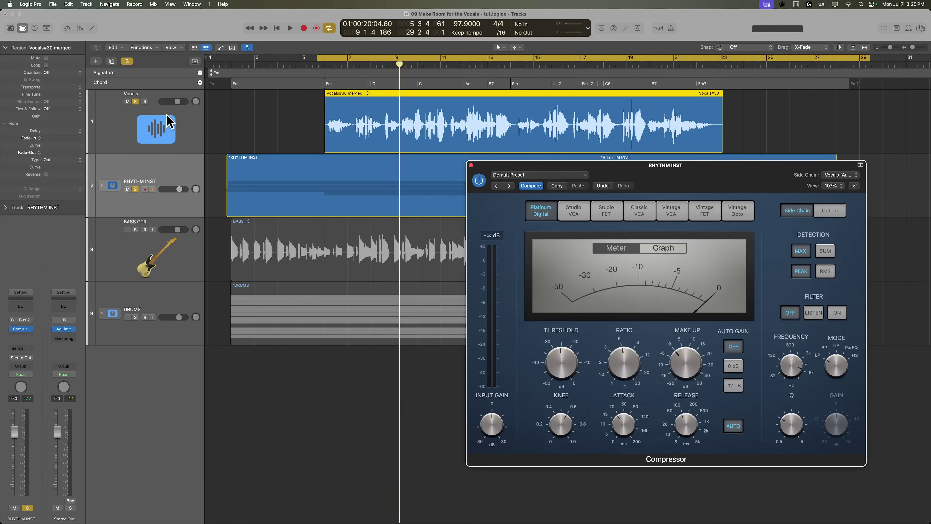
{"action": "left_click", "coordinate": [167, 121]}
{"action": "left_click", "coordinate": [179, 173]}
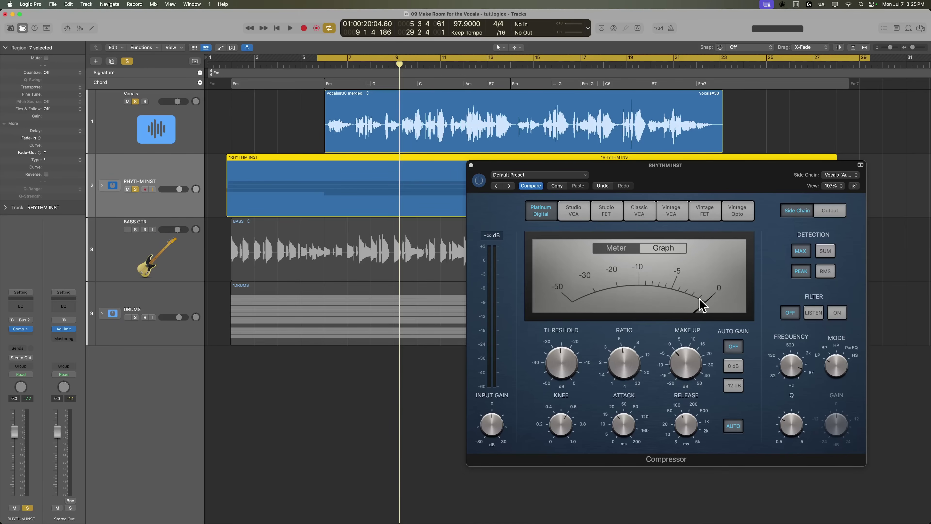
{"action": "left_click", "coordinate": [799, 272]}
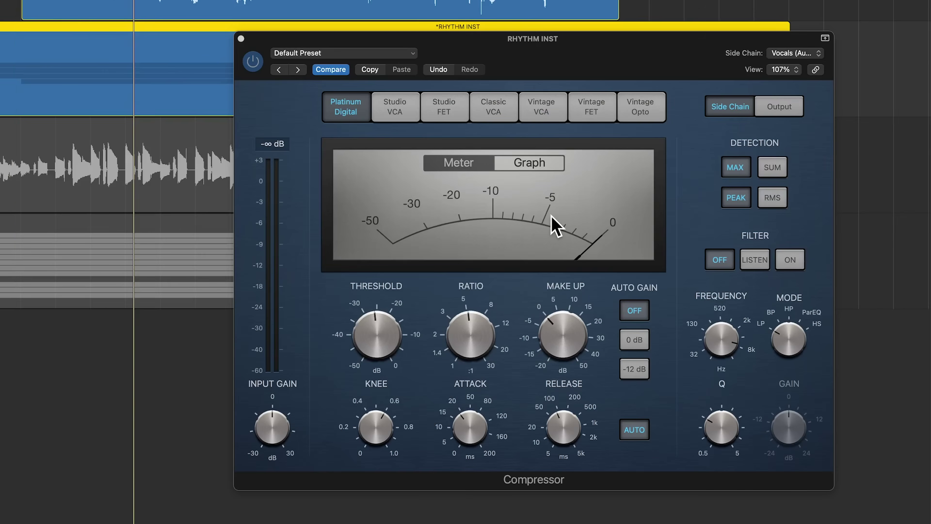
Set the compressor's ratio to 1.3:1 and its threshold to about -10 dB, and audition the vocals with the rhythm instruments
{"action": "key", "text": "space"}
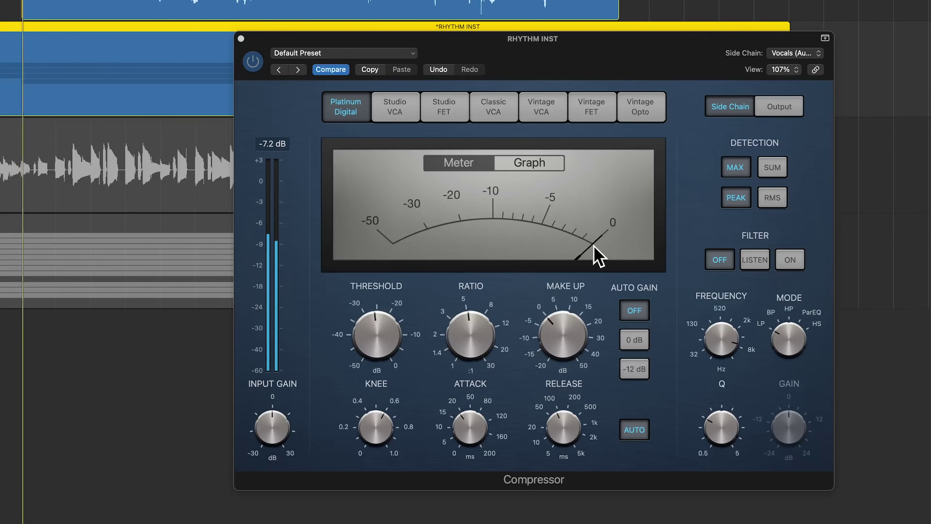
{"action": "left_click_drag", "start_coordinate": [457, 343], "coordinate": [462, 402]}
{"action": "left_click_drag", "start_coordinate": [403, 349], "coordinate": [410, 270]}
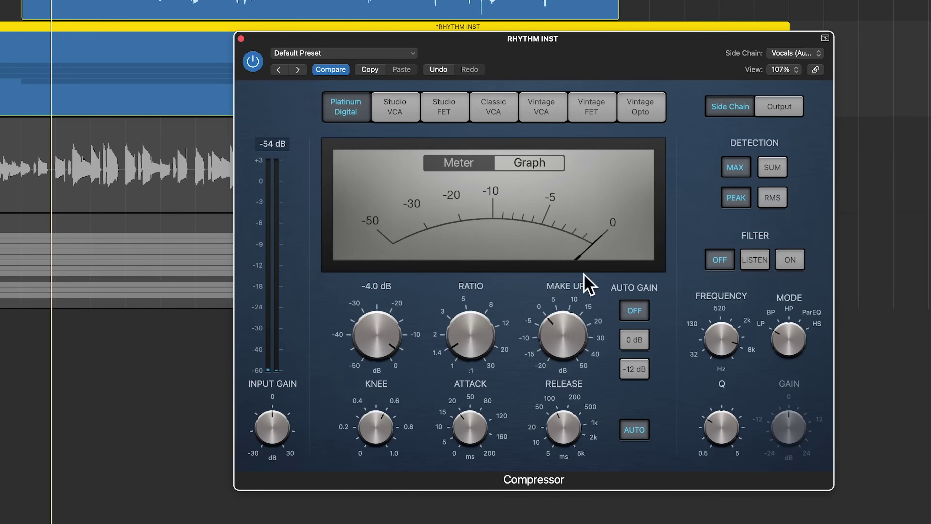
{"action": "left_click_drag", "start_coordinate": [477, 331], "coordinate": [478, 336]}
{"action": "left_click_drag", "start_coordinate": [381, 347], "coordinate": [370, 381]}
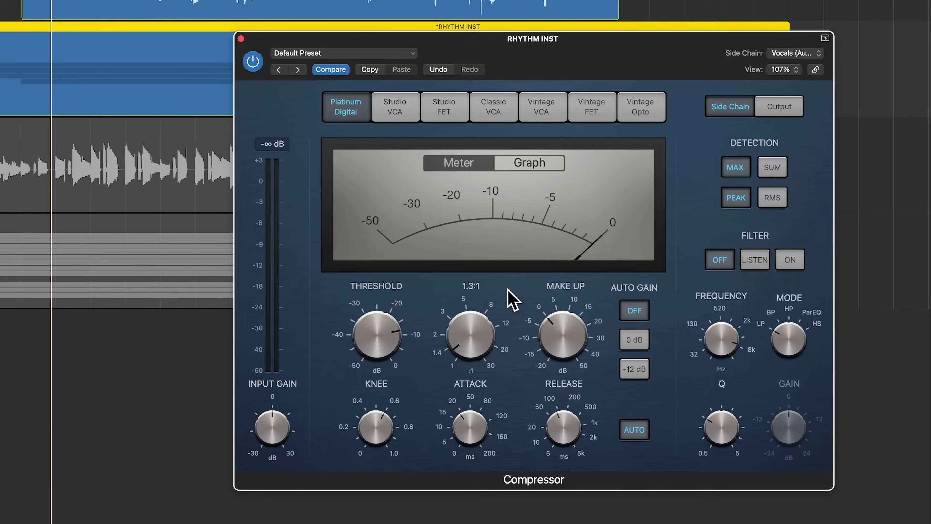
{"action": "key", "text": "space"}
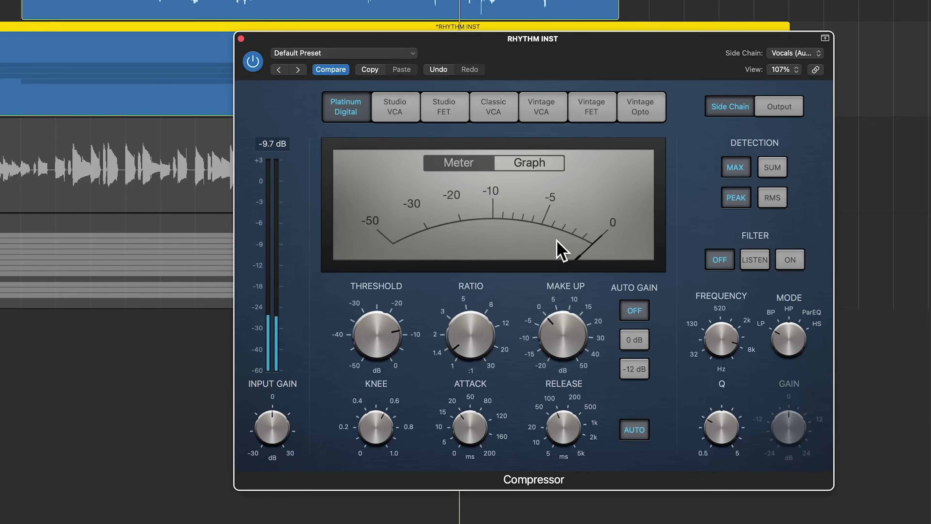
{"action": "key", "text": "space"}
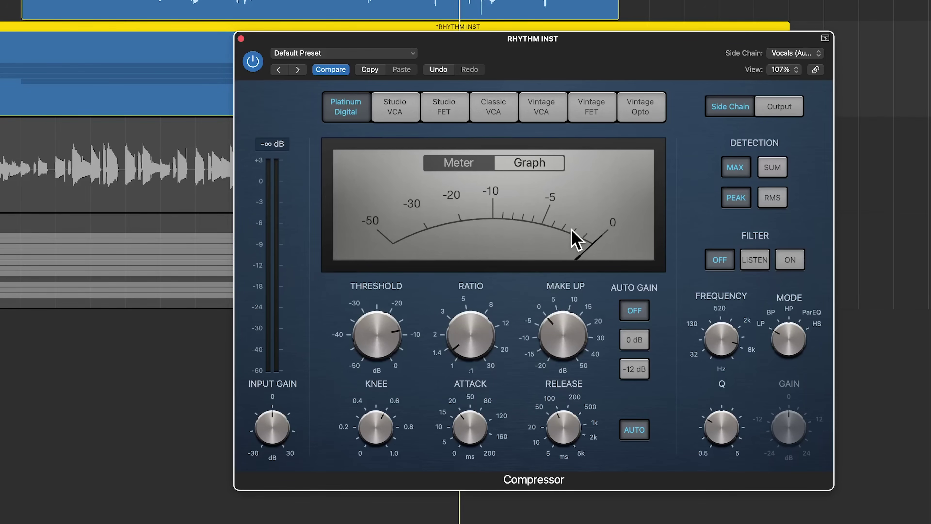
{"action": "mouse_move", "coordinate": [485, 345]}
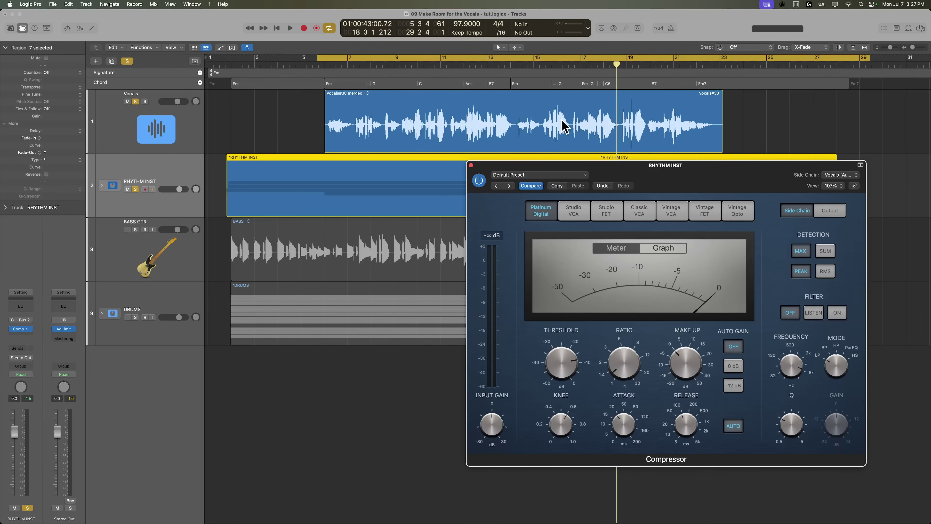
Unsolo the Vocals and RHYTHM INST tracks and set the cycle range to span all regions of the song
{"action": "left_click", "coordinate": [136, 101]}
{"action": "left_click", "coordinate": [135, 189]}
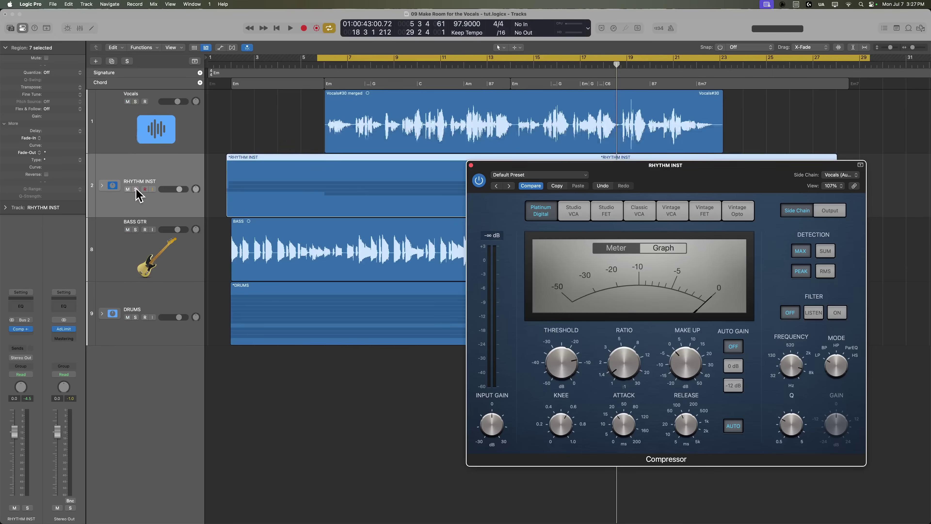
{"action": "left_click_drag", "start_coordinate": [257, 118], "coordinate": [901, 318]}
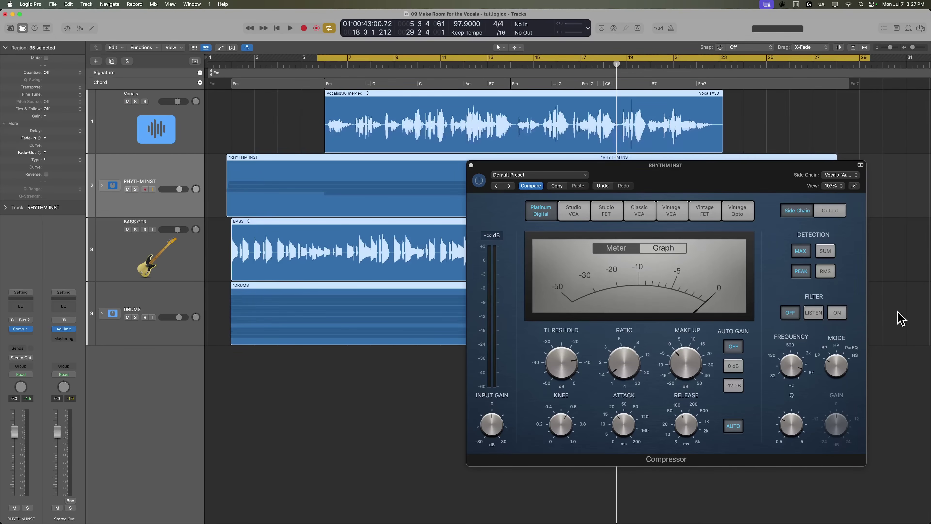
{"action": "key", "text": "super+u"}
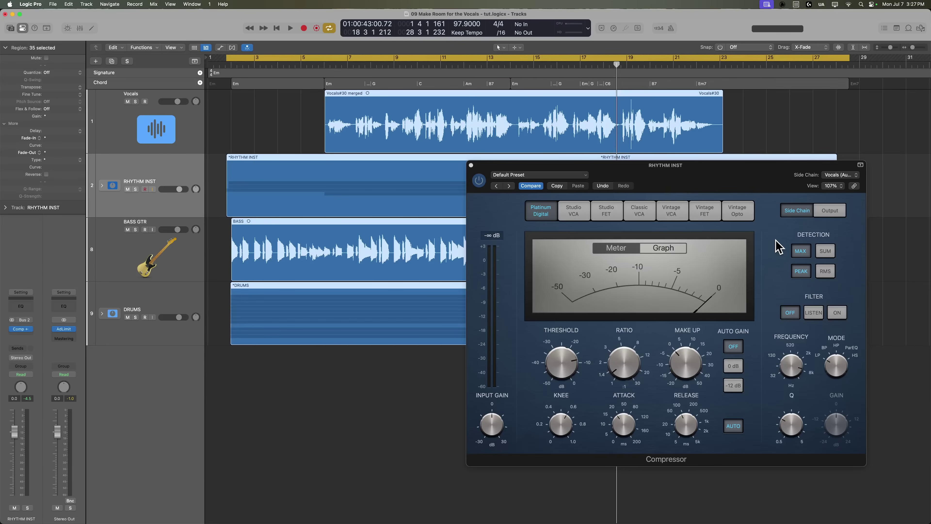
Play back the full mix, stop it, and fine-tune the compressor's ratio to about 1.1:1
{"action": "left_click", "coordinate": [778, 246]}
{"action": "key", "text": "space"}
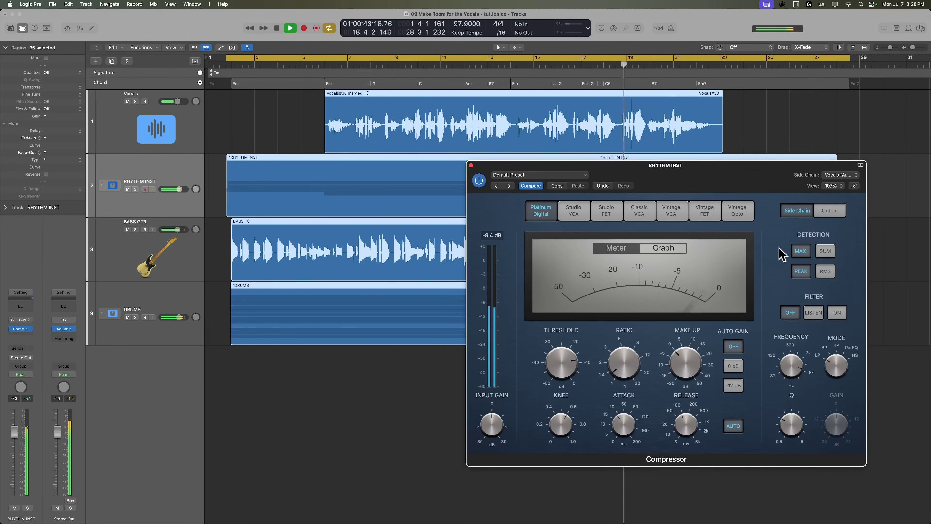
{"action": "mouse_move", "coordinate": [639, 375]}
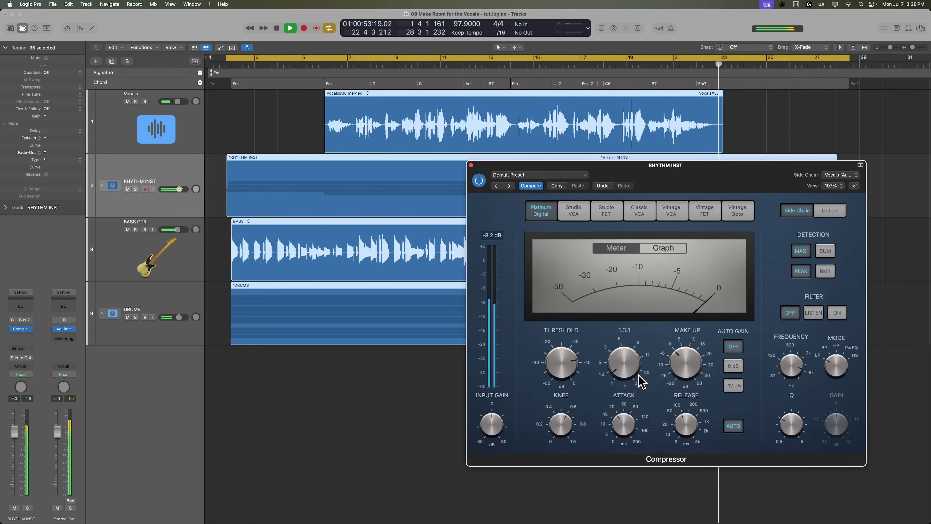
{"action": "key", "text": "space"}
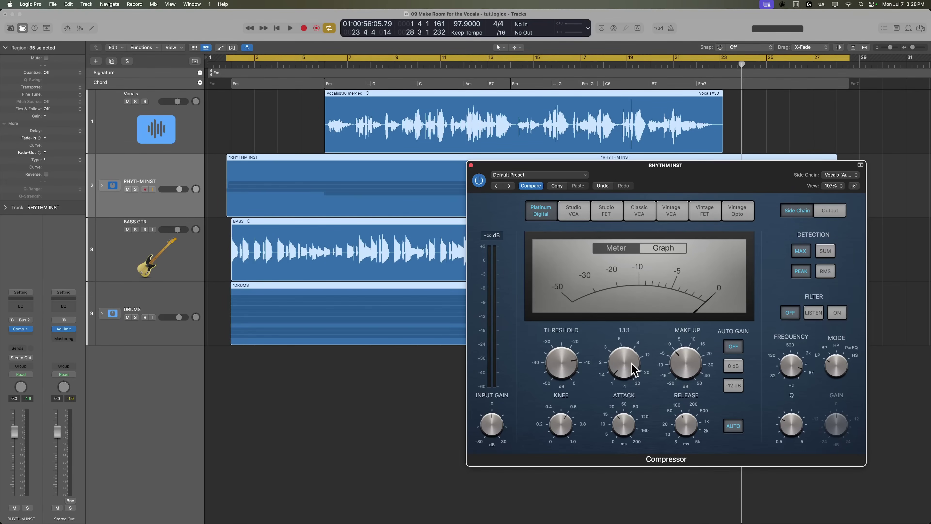
{"action": "left_click_drag", "start_coordinate": [631, 367], "coordinate": [631, 363]}
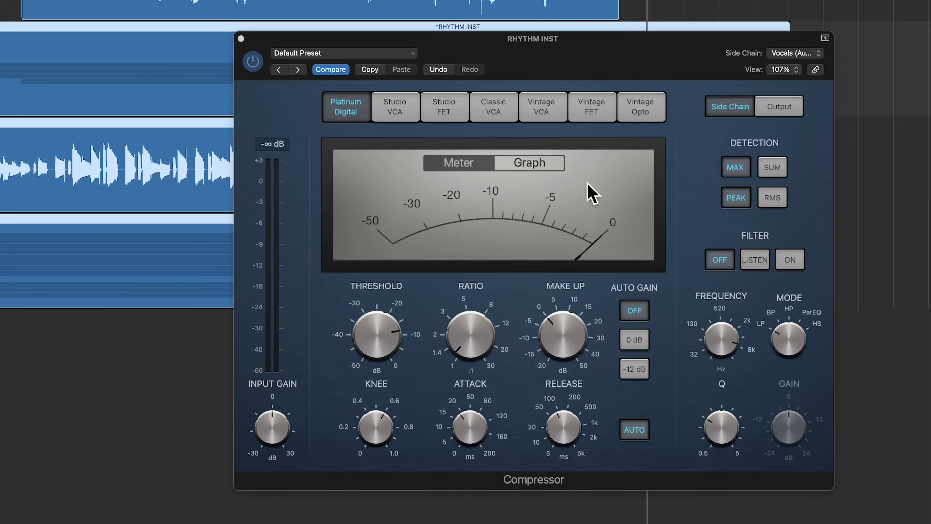
{"action": "left_click_drag", "start_coordinate": [630, 368], "coordinate": [631, 369]}
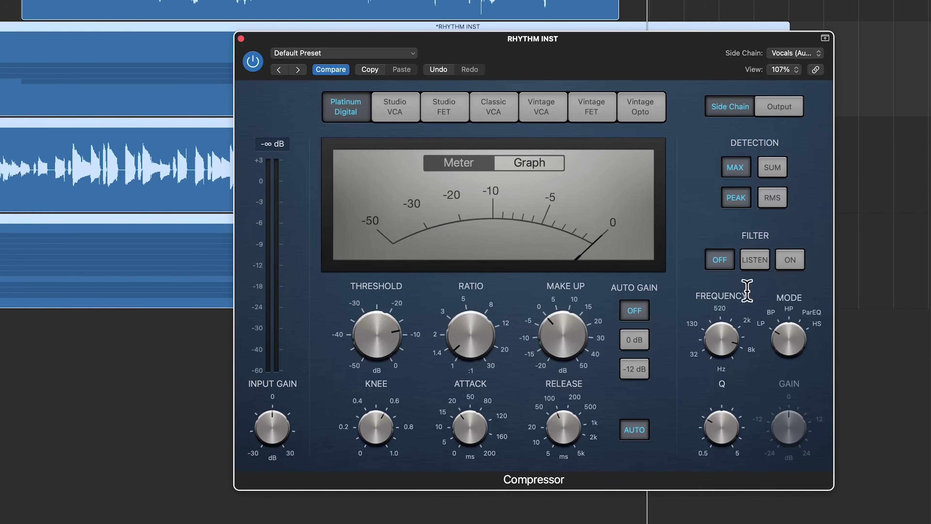
Solo the RHYTHM INST track, set the compressor's side chain filter to Listen, raise its frequency, and start playback
{"action": "key", "text": "s"}
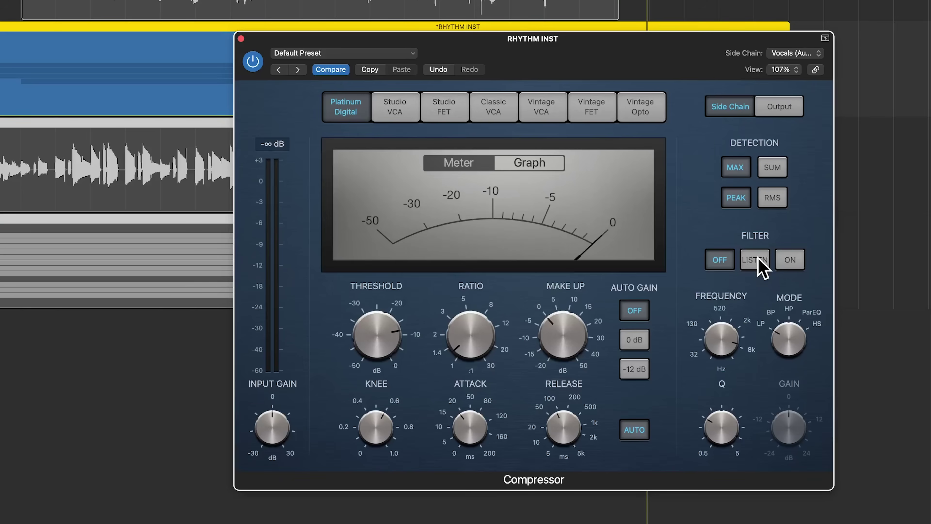
{"action": "left_click", "coordinate": [758, 261]}
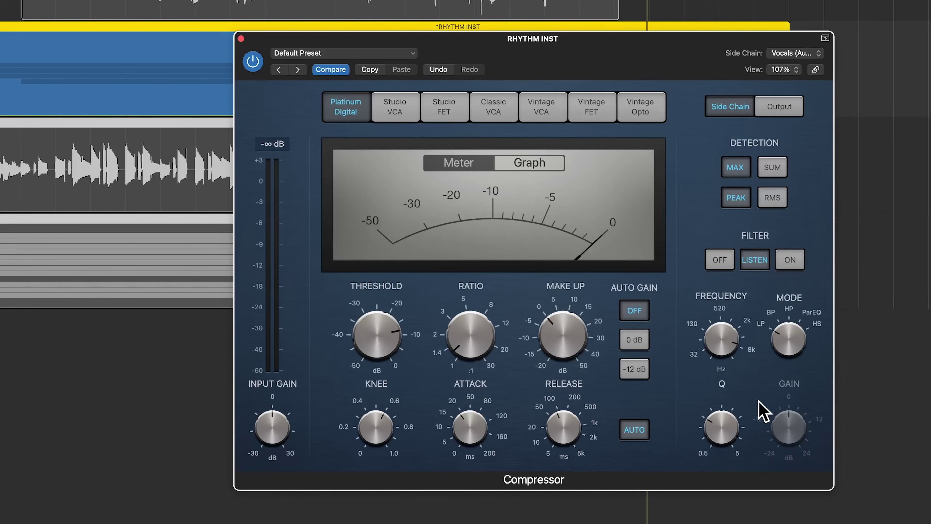
{"action": "mouse_move", "coordinate": [724, 337]}
{"action": "left_mouse_down"}
{"action": "mouse_move", "coordinate": [719, 410]}
{"action": "mouse_move", "coordinate": [729, 309]}
{"action": "mouse_move", "coordinate": [731, 334]}
{"action": "left_mouse_up"}
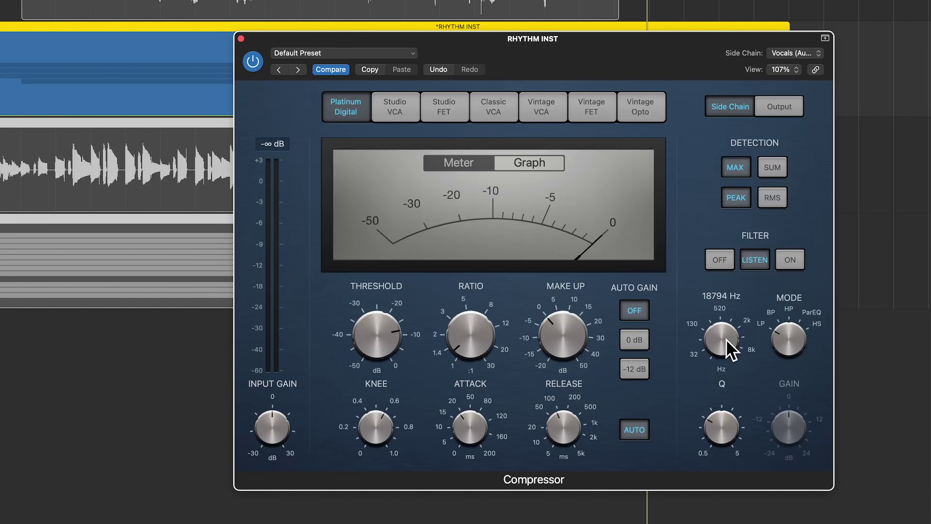
{"action": "key", "text": "space"}
Lower the side chain filter's frequency to about 500 Hz and raise its Q while listening
{"action": "left_click_drag", "start_coordinate": [727, 341], "coordinate": [721, 397]}
{"action": "mouse_move", "coordinate": [731, 436]}
{"action": "left_click_drag", "start_coordinate": [742, 446], "coordinate": [751, 414]}
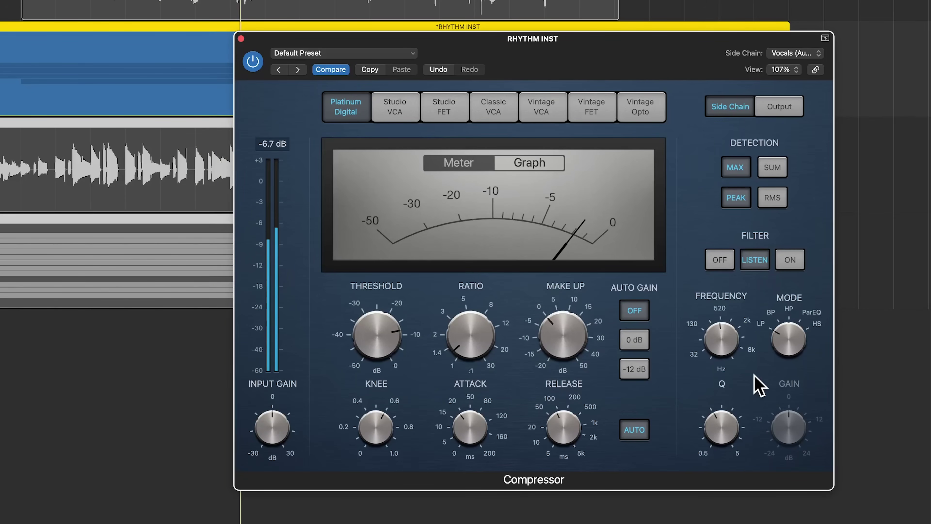
{"action": "left_click_drag", "start_coordinate": [734, 426], "coordinate": [726, 441]}
{"action": "mouse_move", "coordinate": [734, 355]}
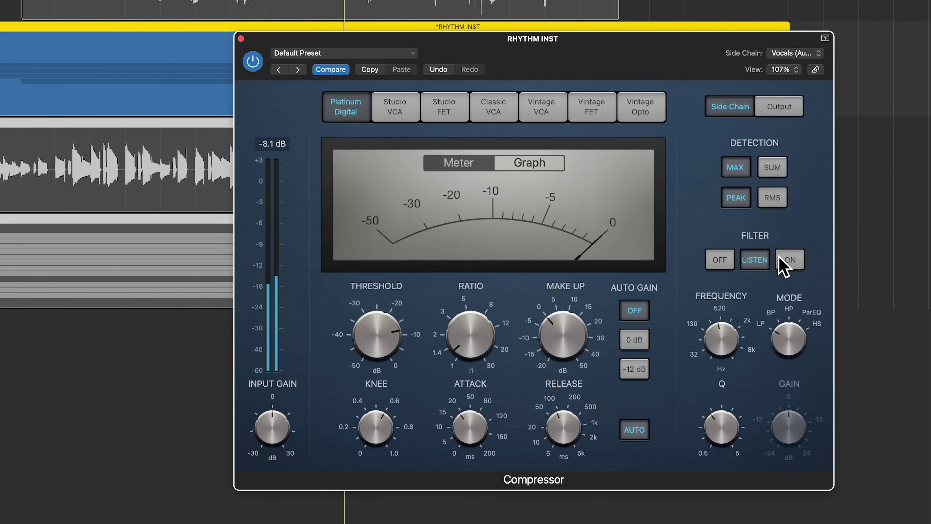
Switch the side chain filter from Listen to On, audition the full mix, and stop playback
{"action": "left_click", "coordinate": [792, 261]}
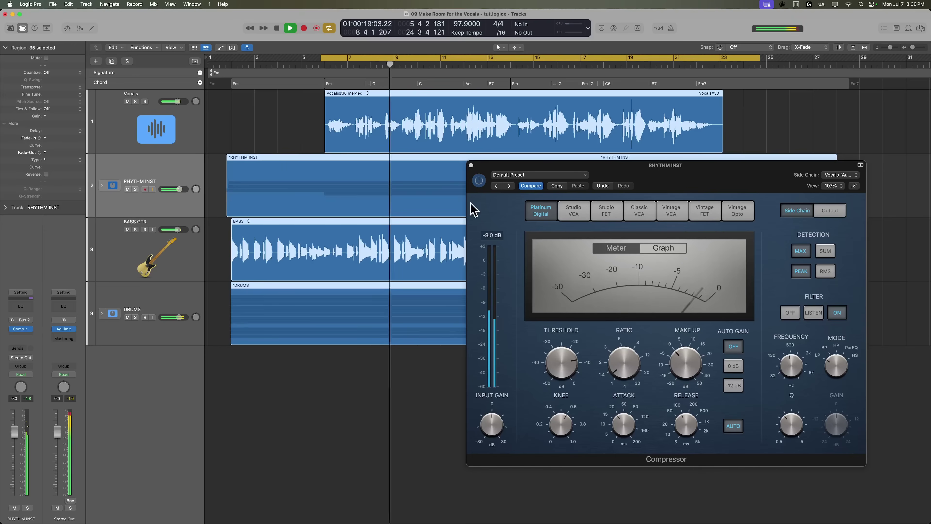
{"action": "left_click", "coordinate": [474, 210]}
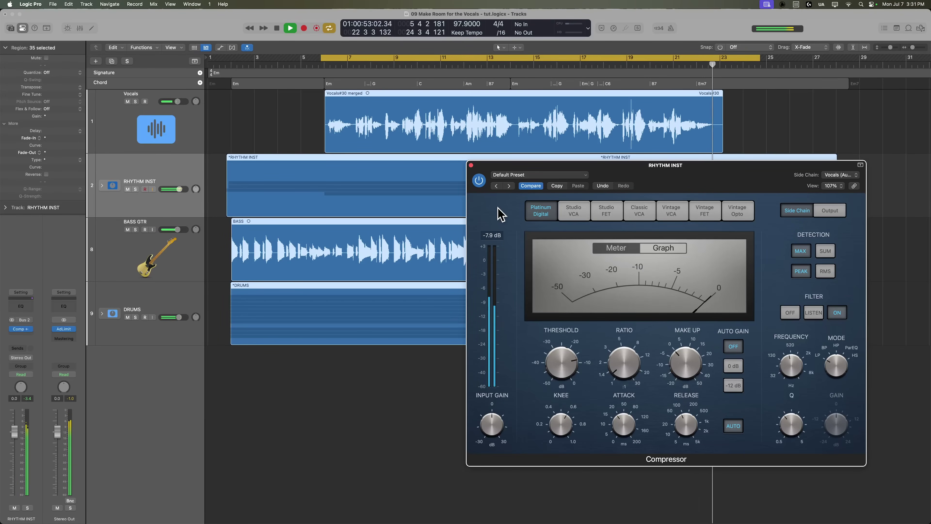
{"action": "key", "text": "space"}
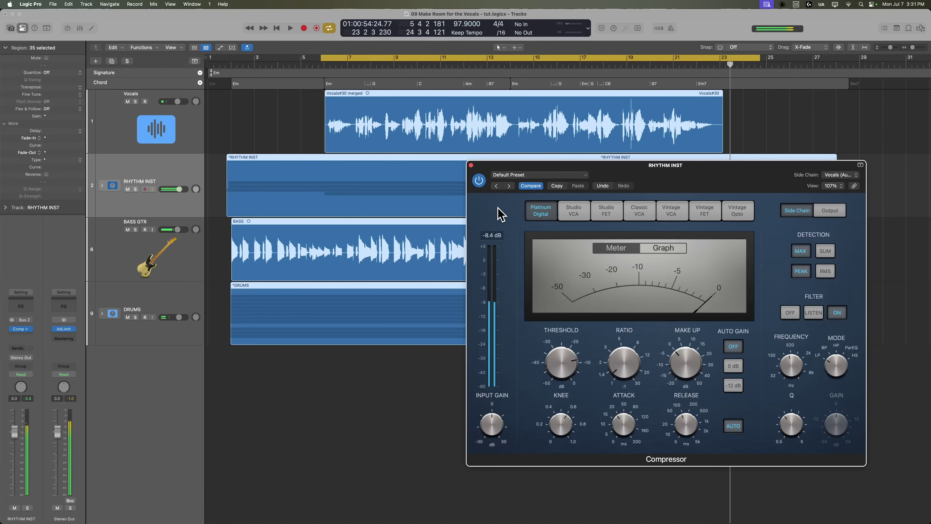